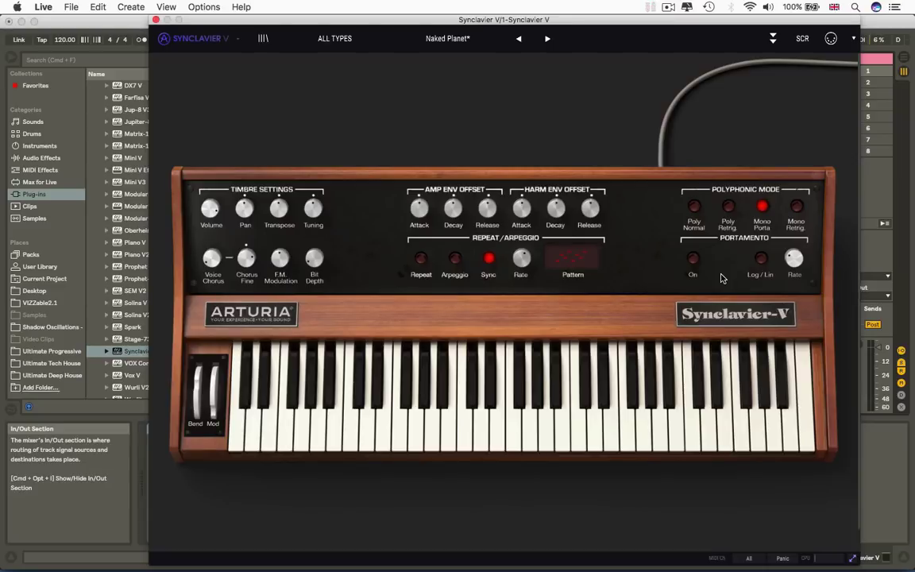
# Expand the upper panel to reveal partial select, envelope, vibrato and stereo controls.
pyautogui.click(635, 178)
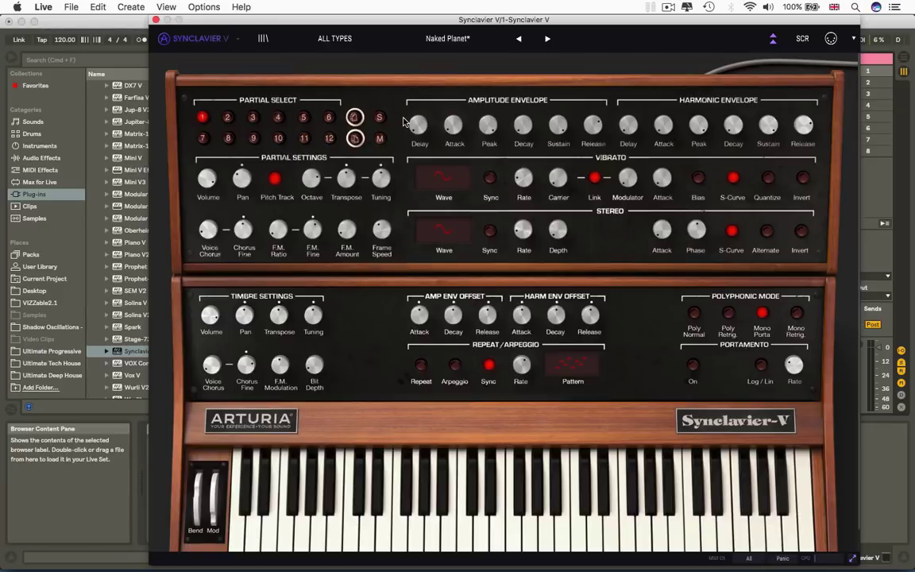
# Tour the Mixer, ENV/LFOs, Key Dynamics, MODS and FX/Master pages, ending on Partial 1's Engine page.
pyautogui.click(802, 40)
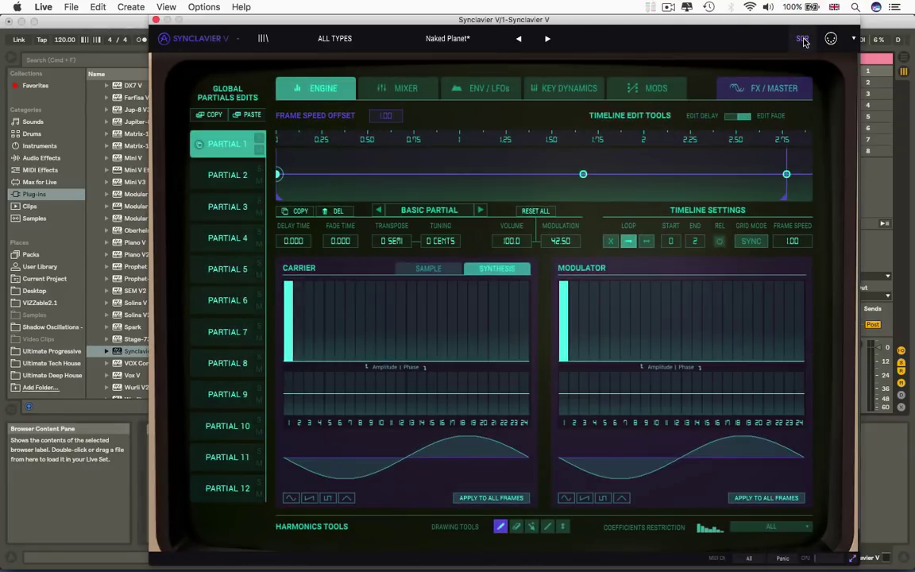
pyautogui.click(400, 92)
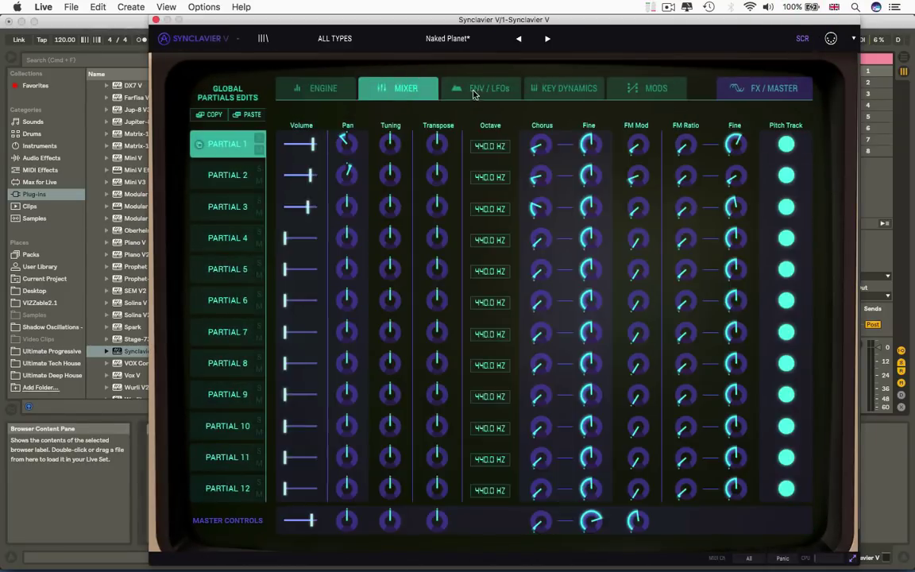
pyautogui.click(474, 94)
pyautogui.click(564, 91)
pyautogui.click(643, 89)
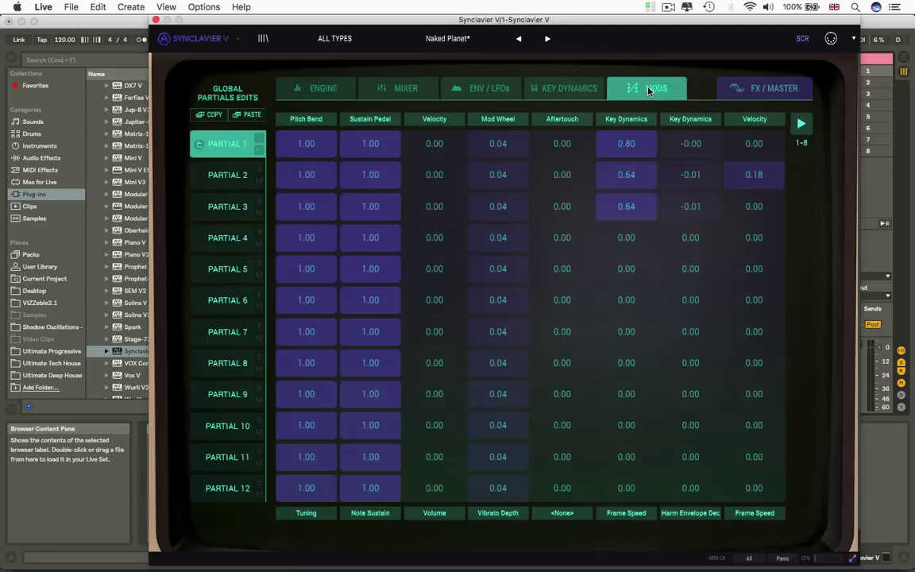
pyautogui.click(727, 86)
pyautogui.click(320, 89)
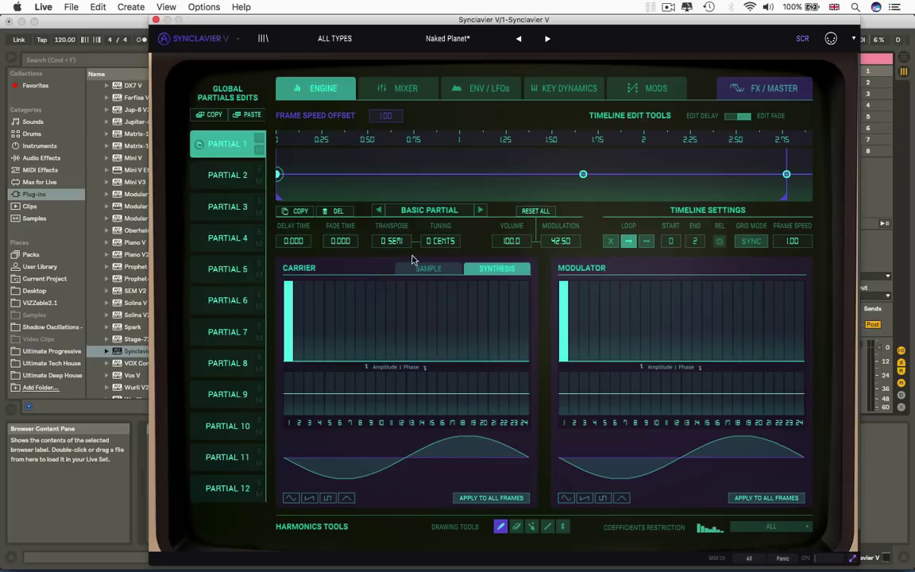
pyautogui.click(803, 40)
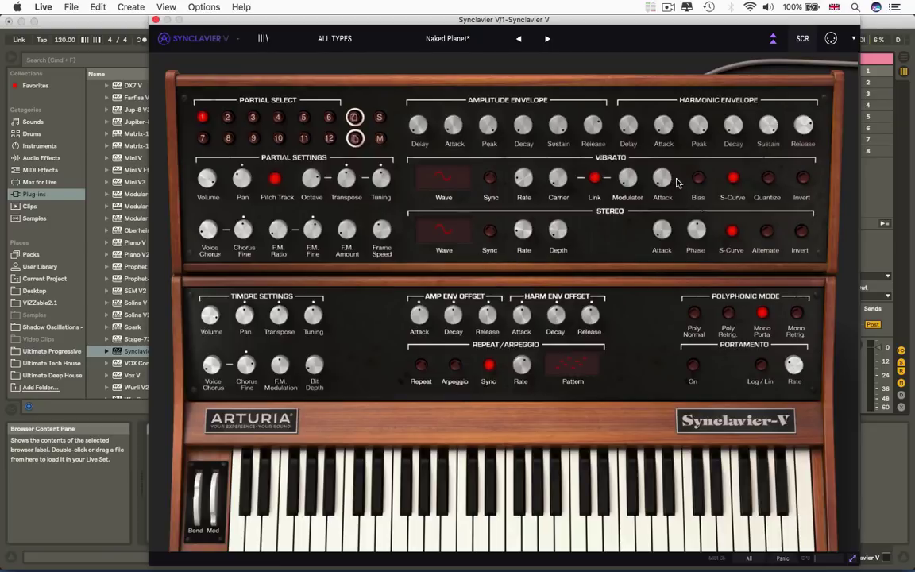
pyautogui.click(804, 41)
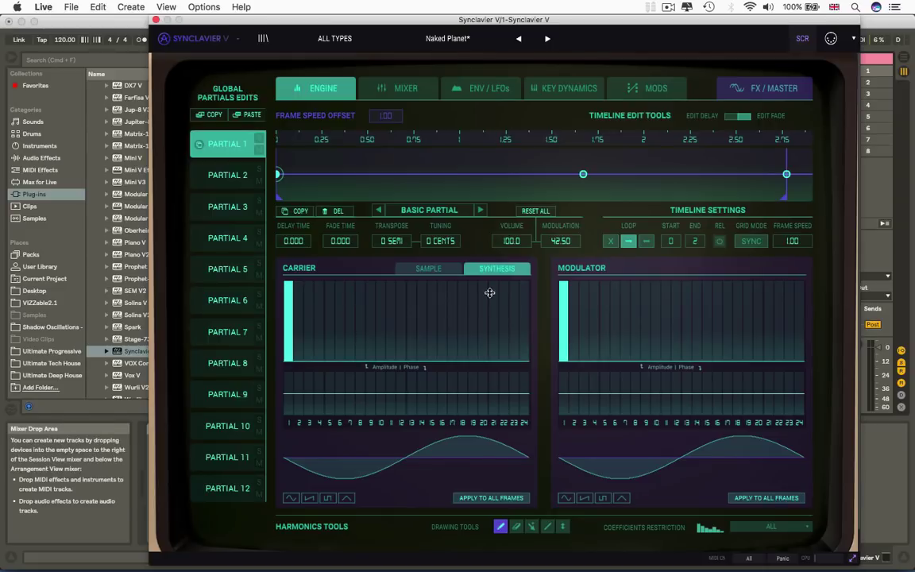
# Show Partial 1's amplitude envelope (release 2.400) and harmonic envelope (release 3.900) on ENV/LFOs.
pyautogui.click(403, 87)
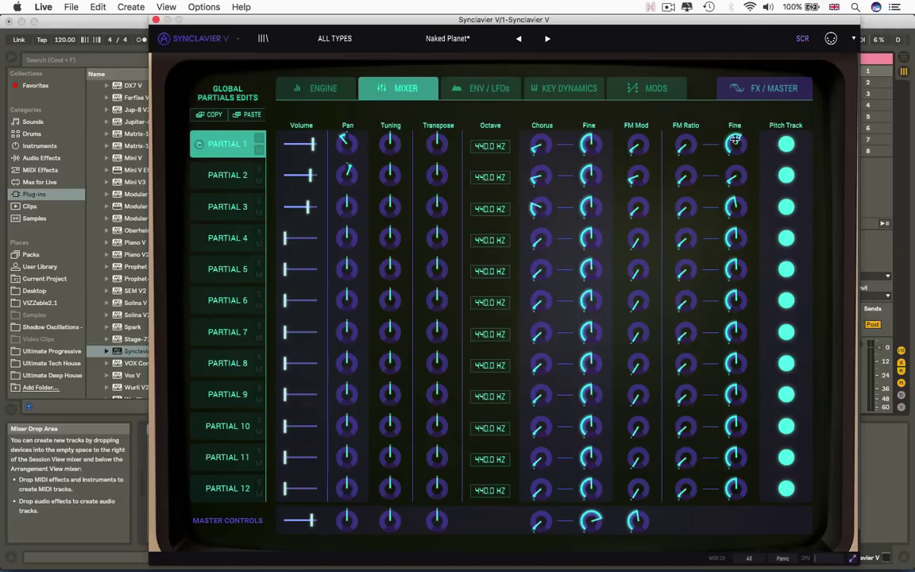
pyautogui.click(803, 38)
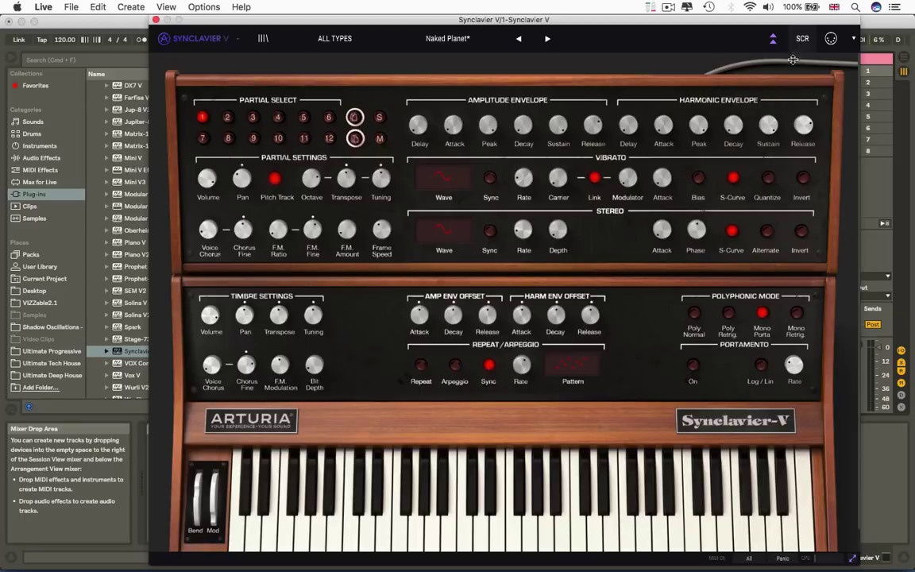
pyautogui.click(803, 38)
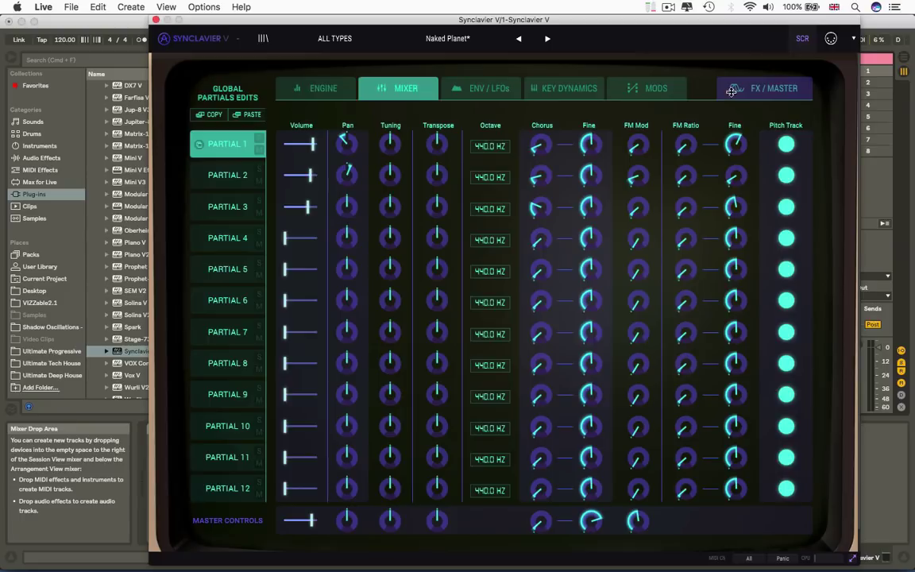
pyautogui.click(473, 88)
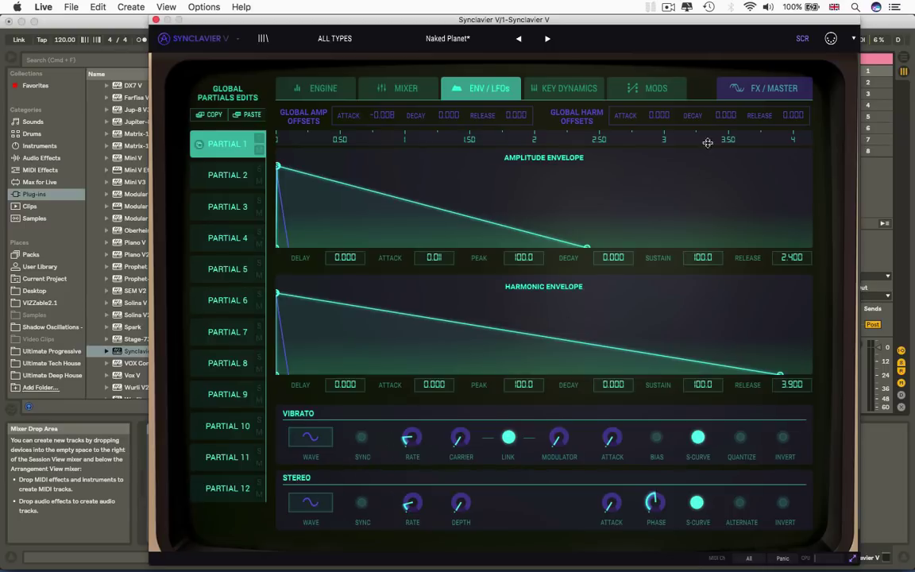
pyautogui.click(803, 39)
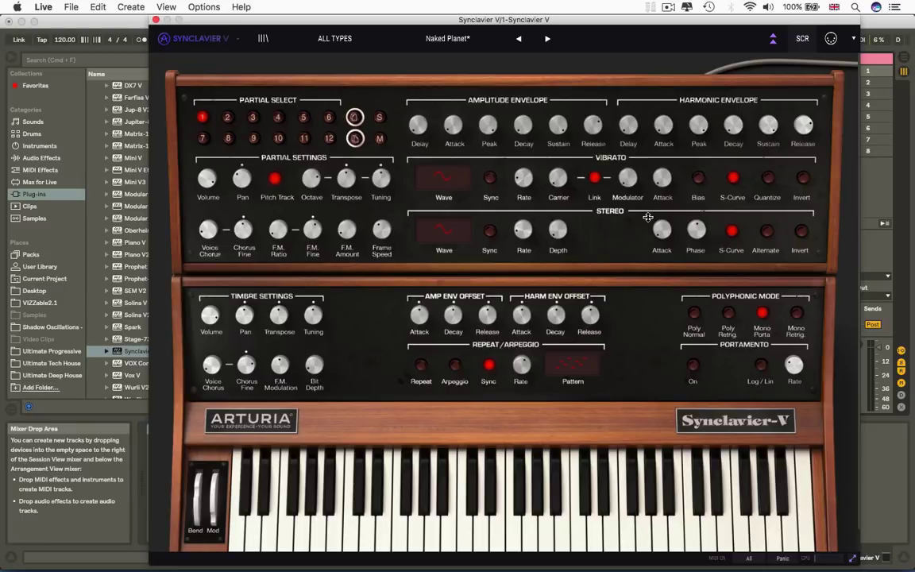
pyautogui.click(803, 38)
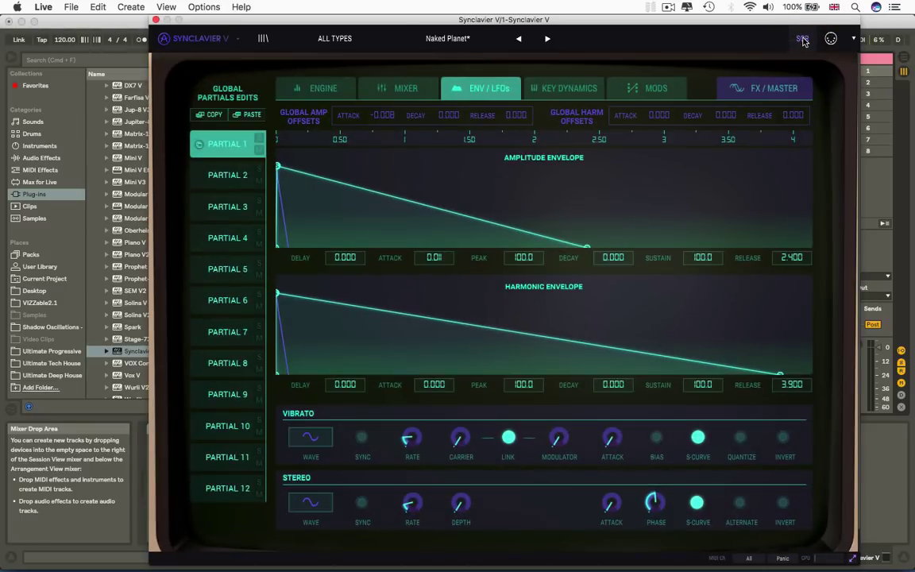
# View each partial's key dynamics curve, then the Mods matrix of modulation amounts.
pyautogui.click(576, 90)
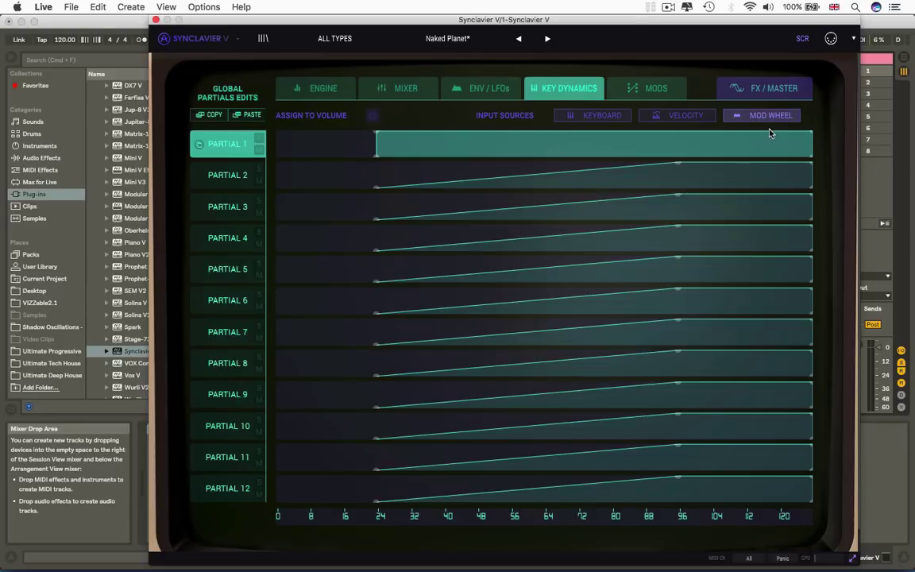
pyautogui.click(665, 87)
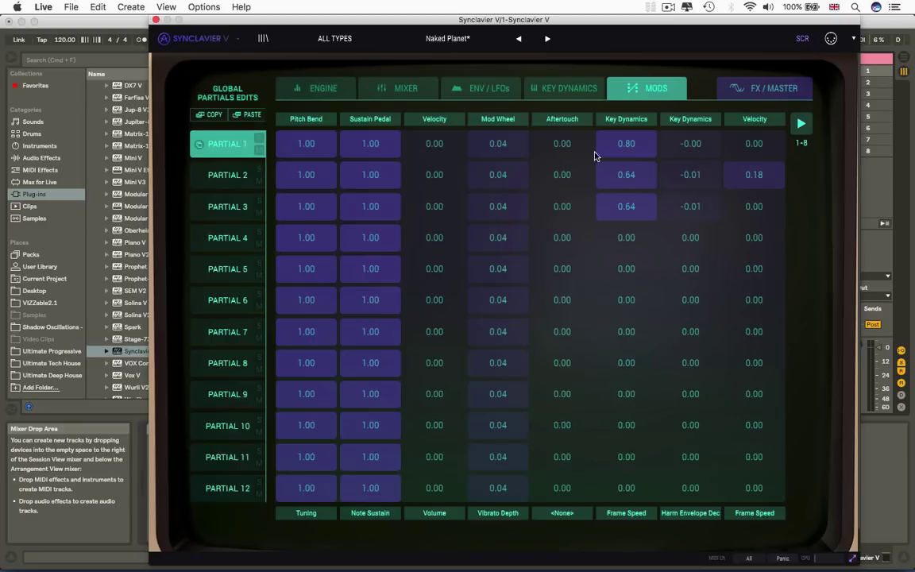
# Show the FX/Master page, leaving the third effect slot bypassed after browsing its list.
pyautogui.click(765, 86)
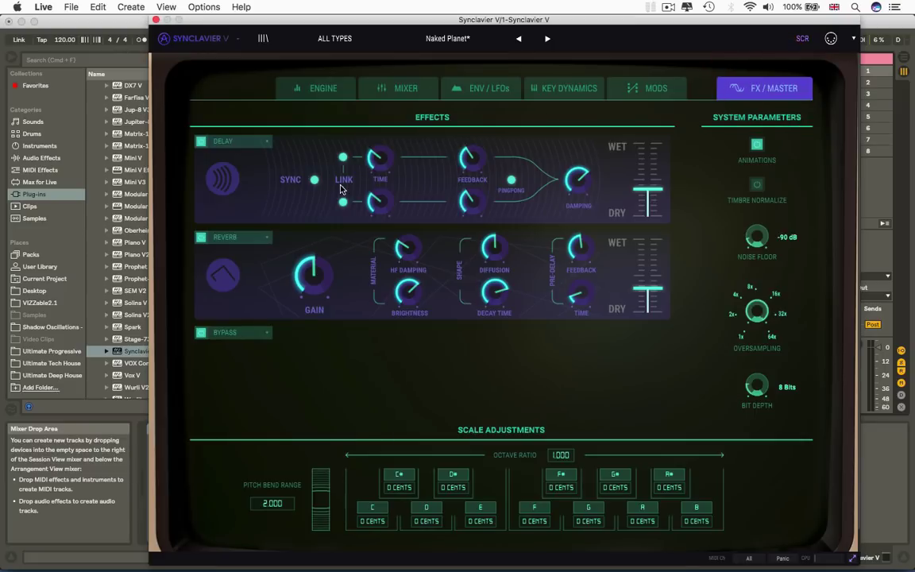
pyautogui.click(261, 332)
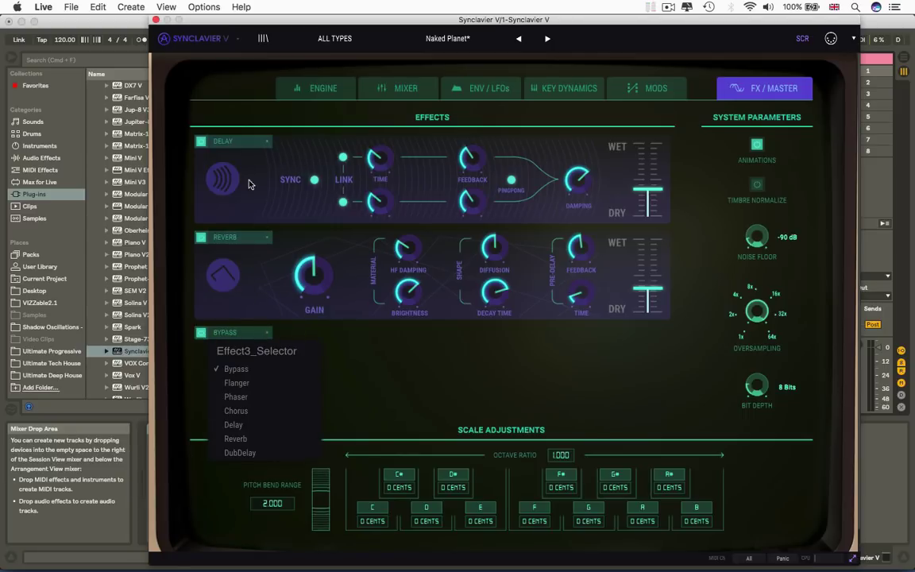
pyautogui.click(368, 384)
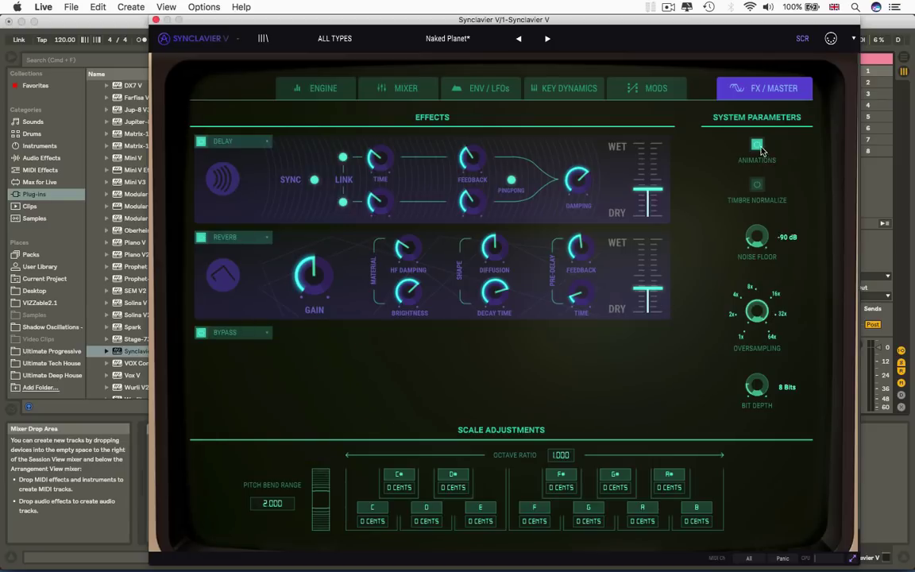
pyautogui.click(802, 39)
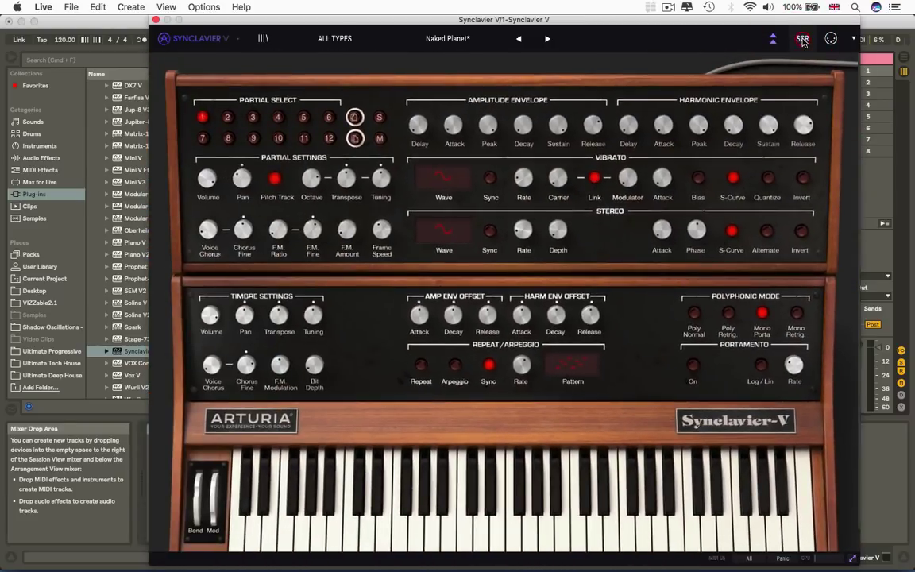
pyautogui.click(802, 39)
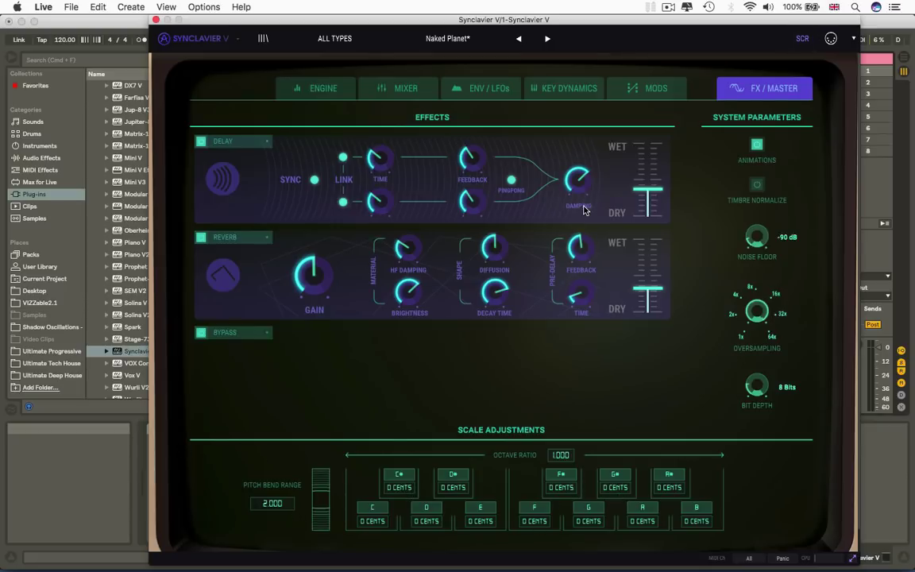
# Hide the screen editor to show the full hardware panel and keyboard.
pyautogui.click(803, 39)
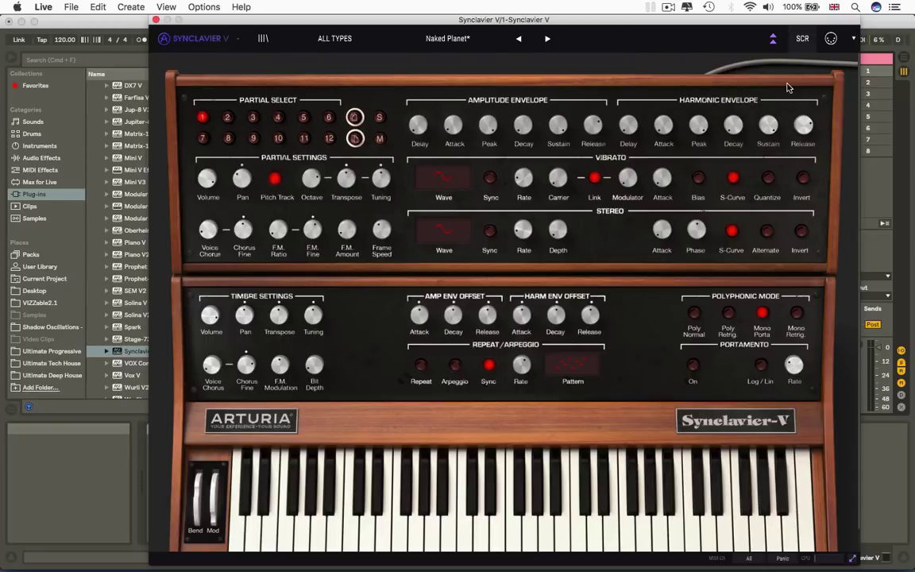
# Show Partial 1's timeline and carrier and modulator harmonics on the Engine page.
pyautogui.click(803, 40)
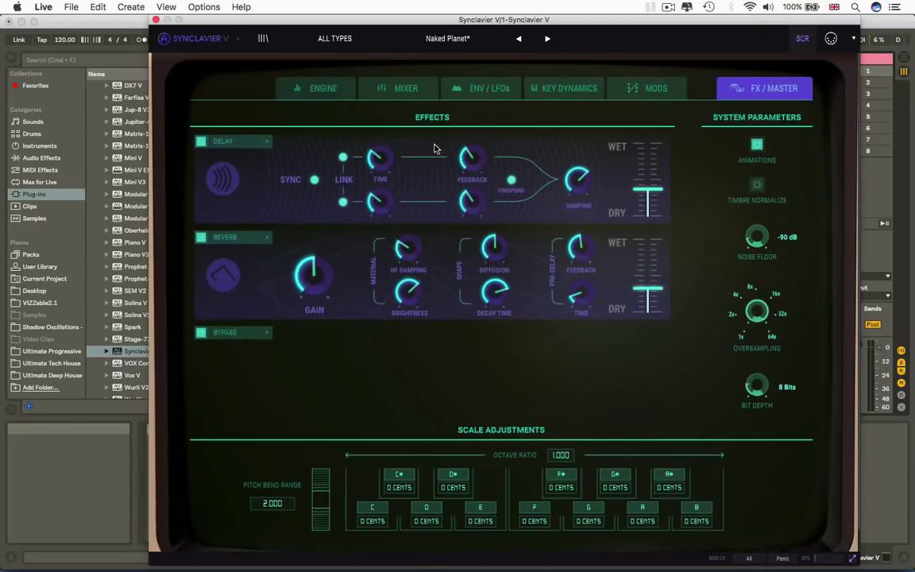
pyautogui.click(319, 94)
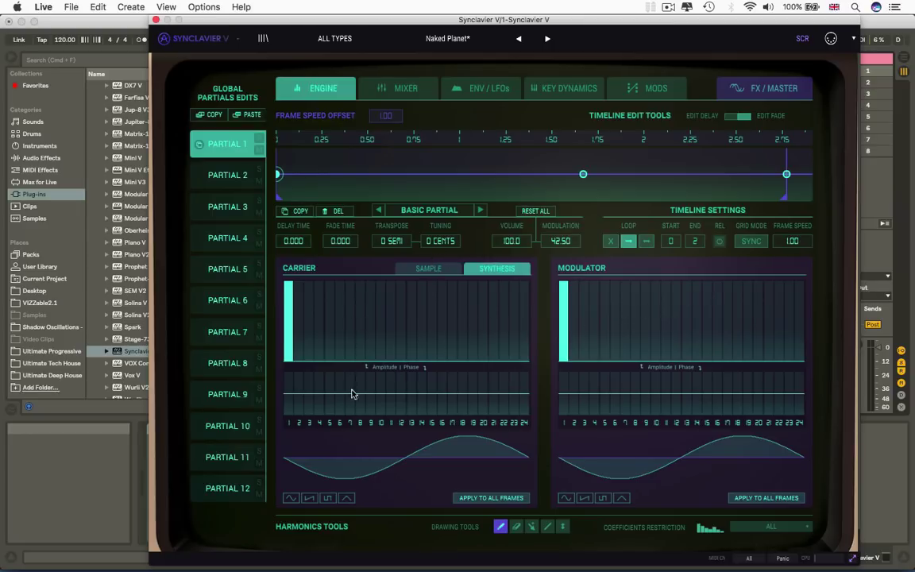
# Preview the 8-Bit Voice sample and load it into Partial 1's carrier.
pyautogui.click(439, 273)
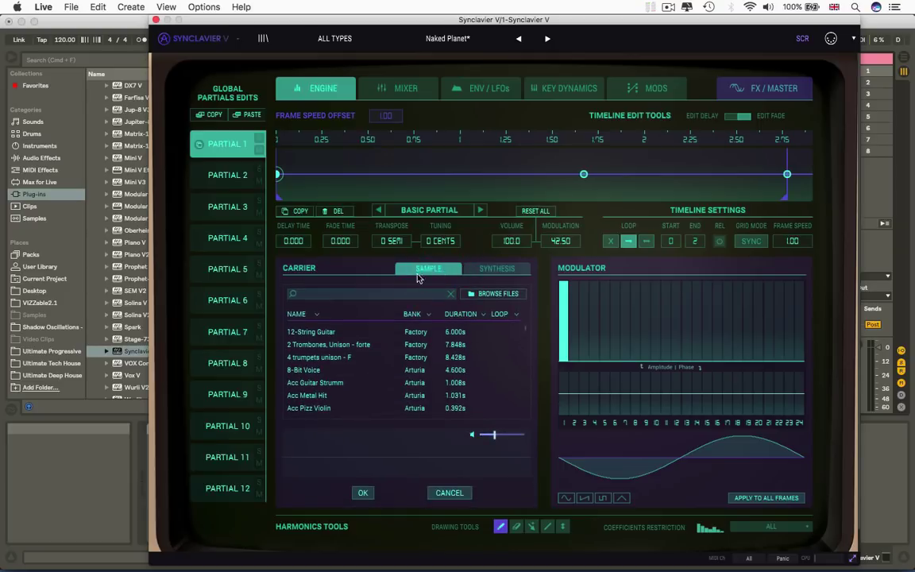
pyautogui.scroll(-3, 366, 372)
pyautogui.click(363, 374)
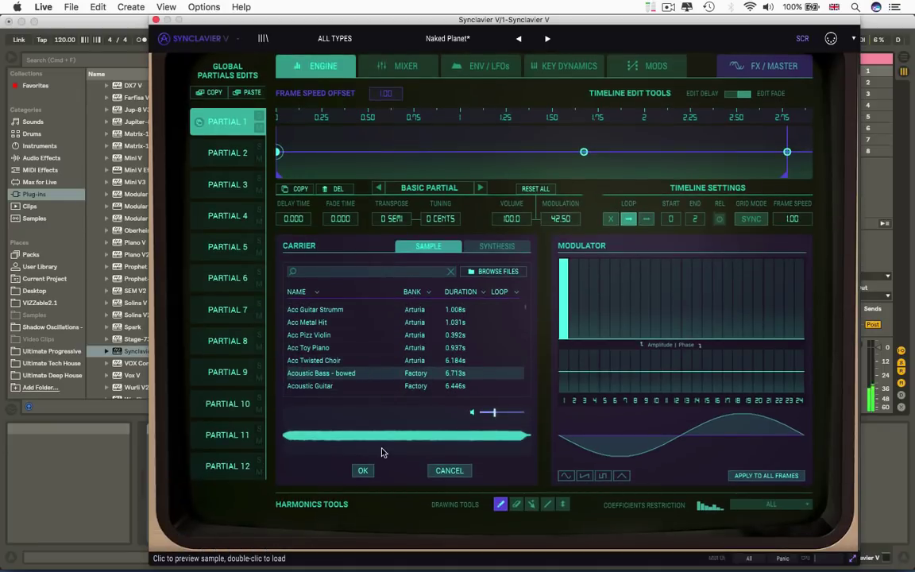
pyautogui.click(363, 470)
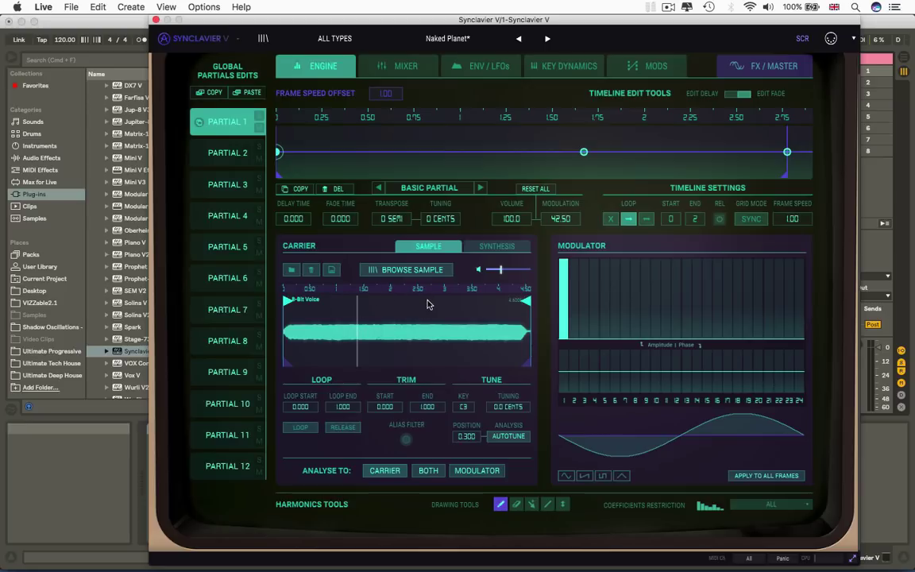
# Look through Partials 2–5, then return to Partial 1 to see the loaded waveform.
pyautogui.click(232, 151)
pyautogui.click(230, 184)
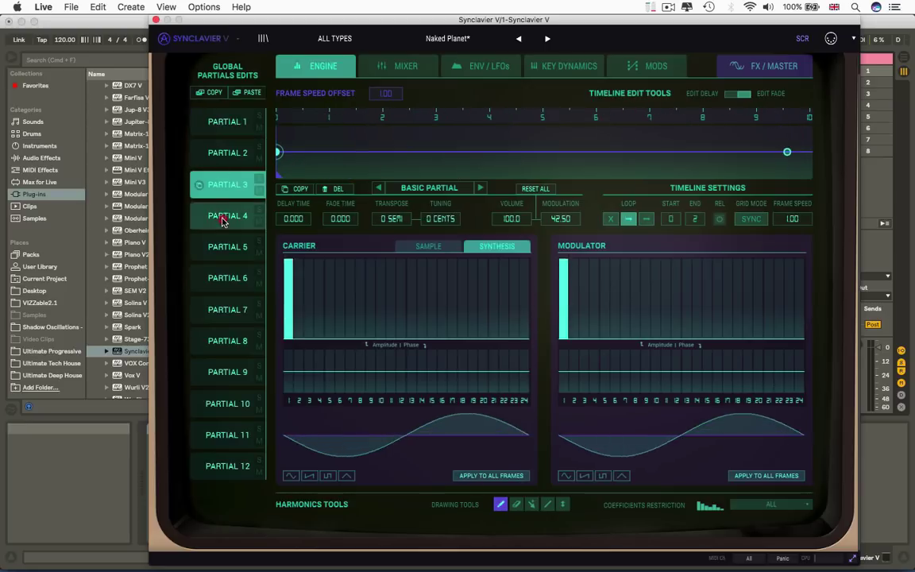
pyautogui.click(201, 226)
pyautogui.click(200, 250)
pyautogui.click(224, 130)
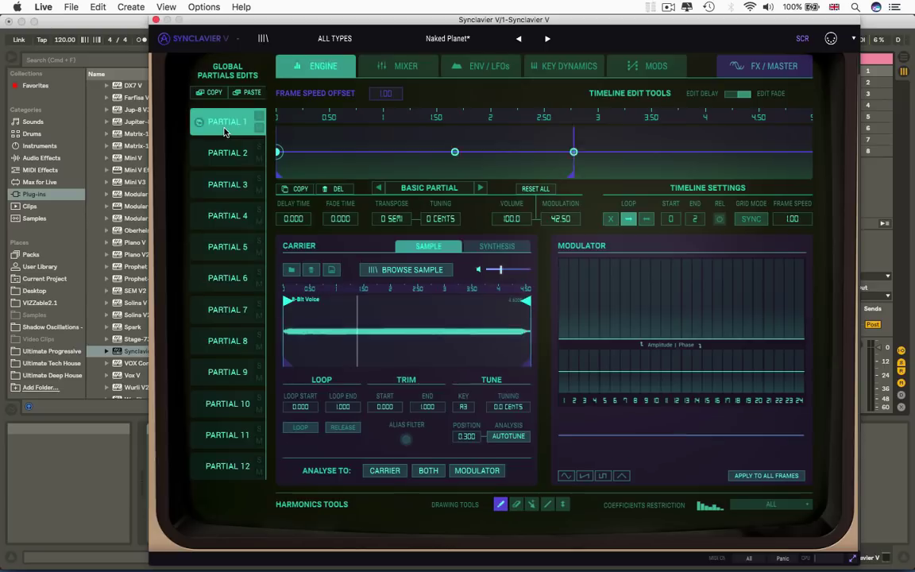